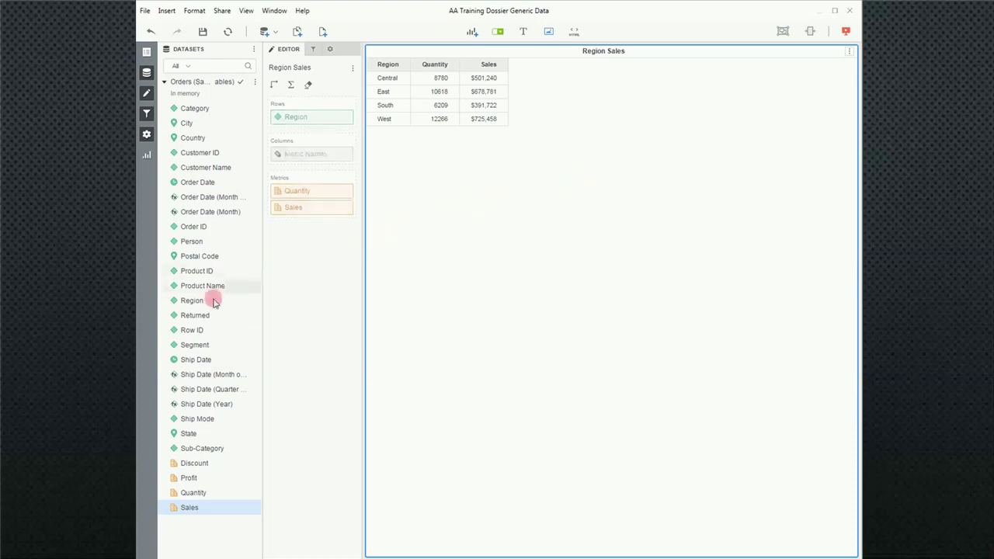
left_click_drag(189, 351, 296, 122)
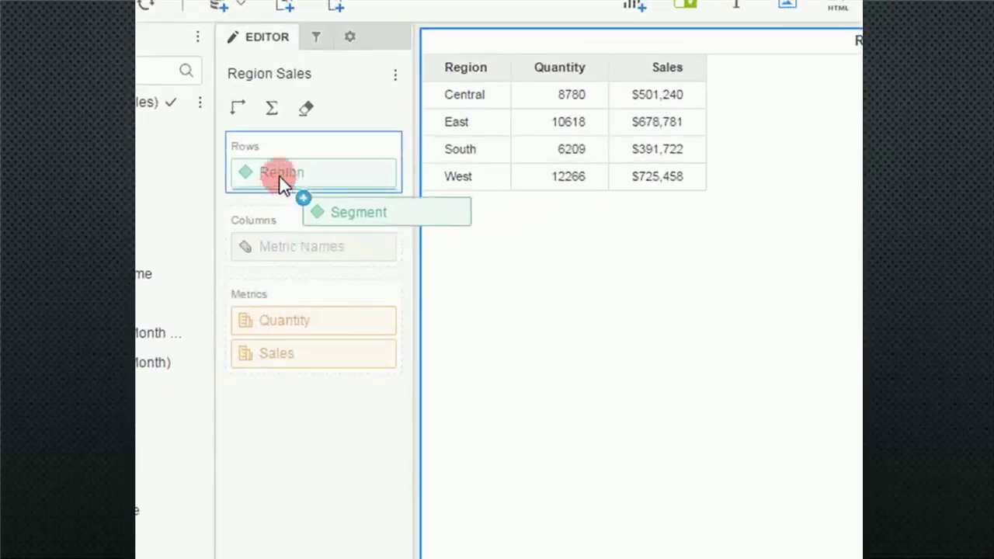
left_click_drag(279, 177, 280, 171)
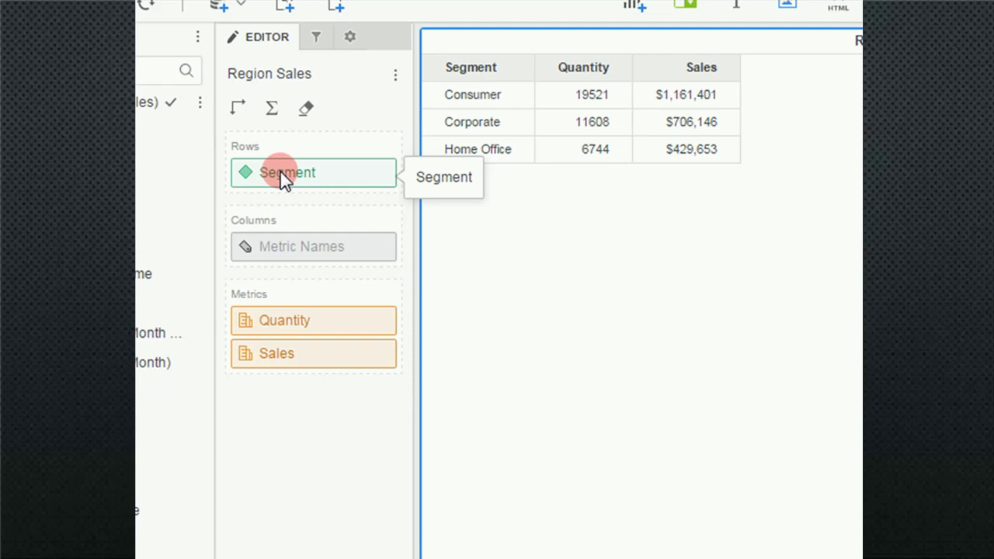
left_click(148, 32)
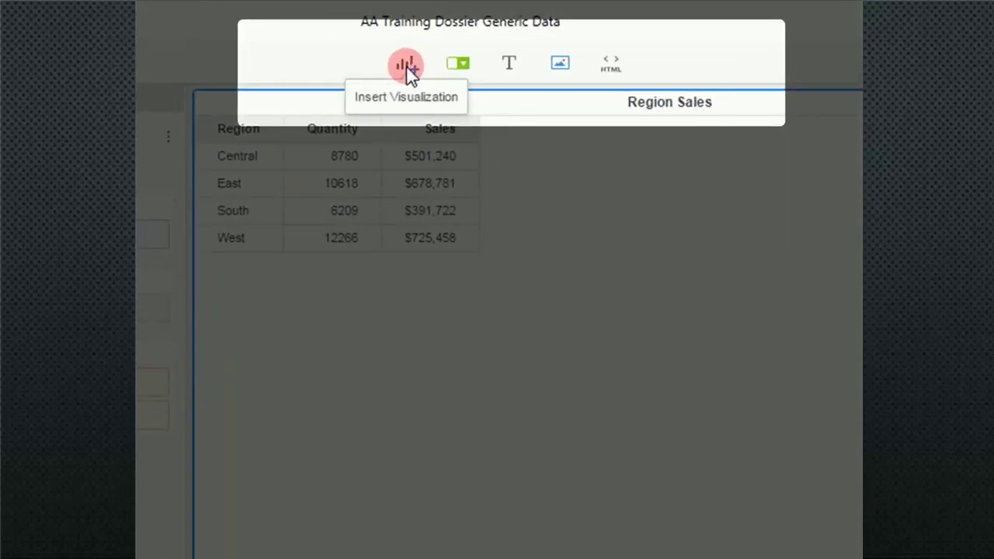
- Insert an empty grid visualization, Visualization 1, beneath the Region Sales grid
left_click(406, 67)
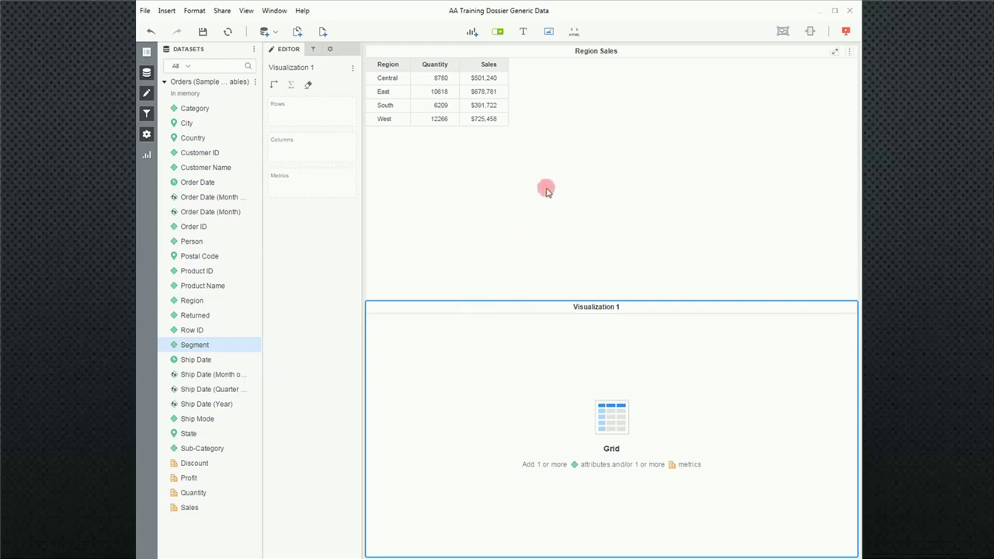
left_click(560, 161)
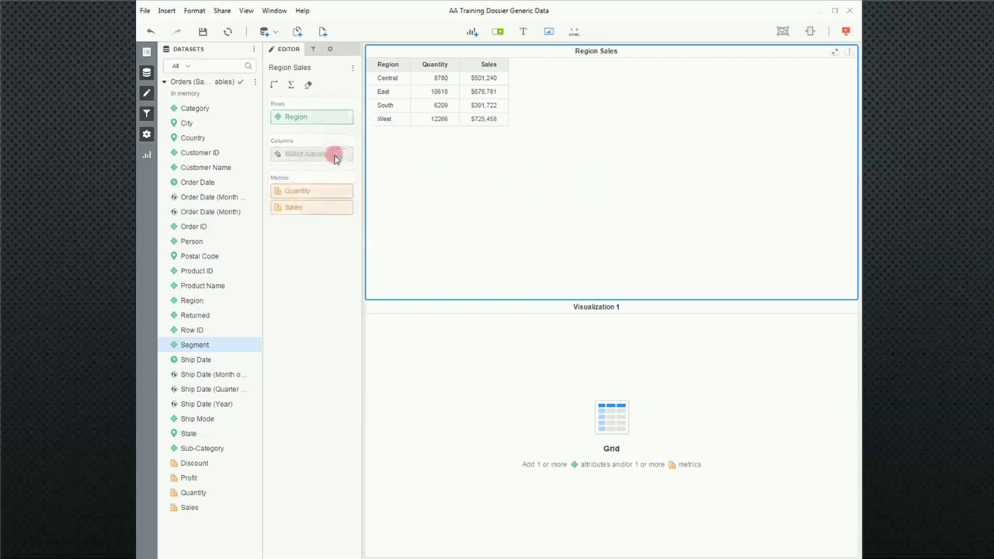
left_click(458, 356)
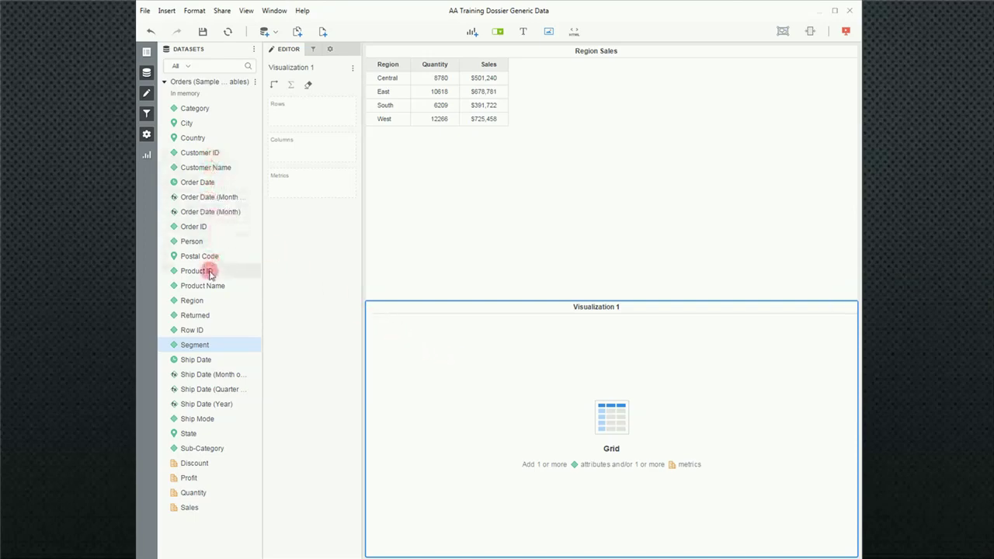
- Build Visualization 1 with Segment in rows and Quantity and Sales as metrics
left_click_drag(186, 349, 286, 116)
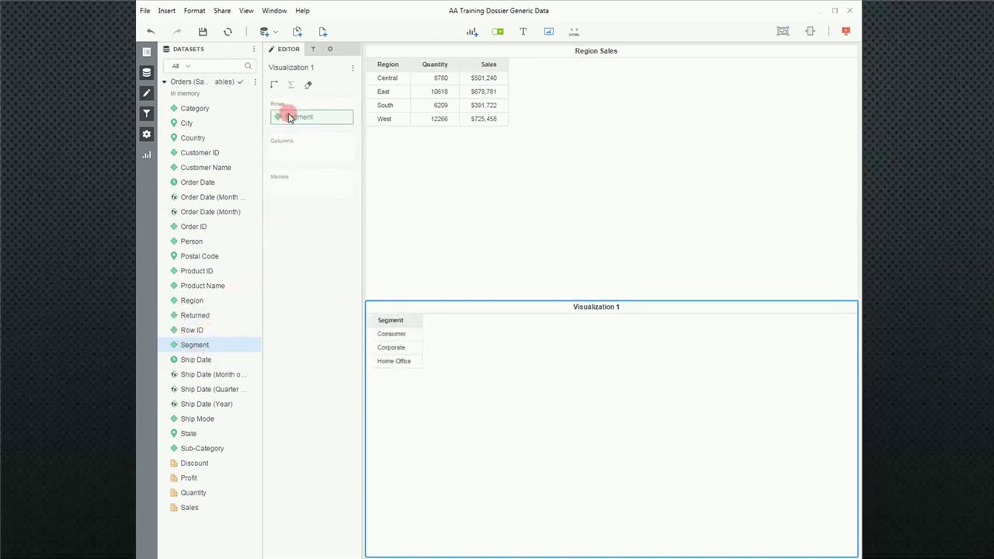
left_click_drag(183, 499, 282, 186)
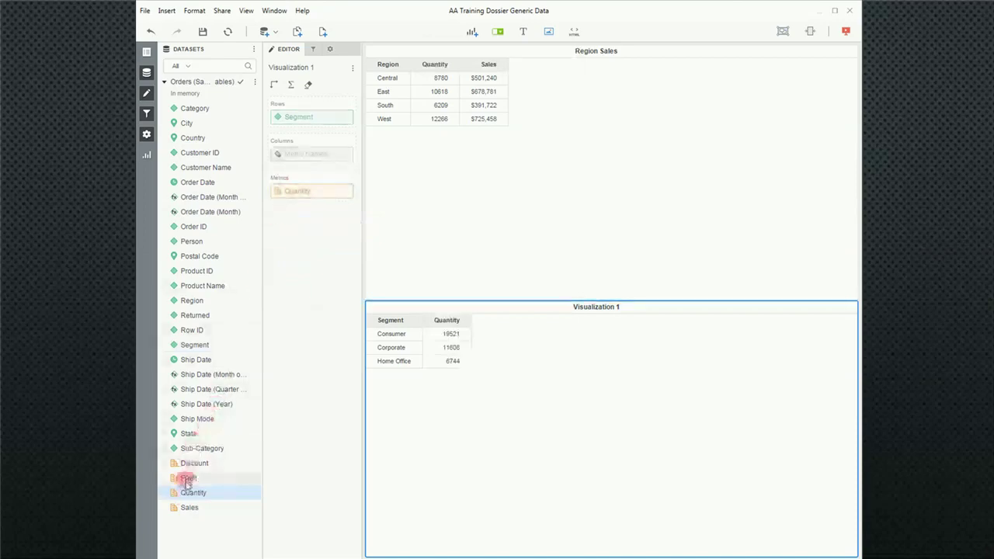
left_click_drag(189, 508, 299, 202)
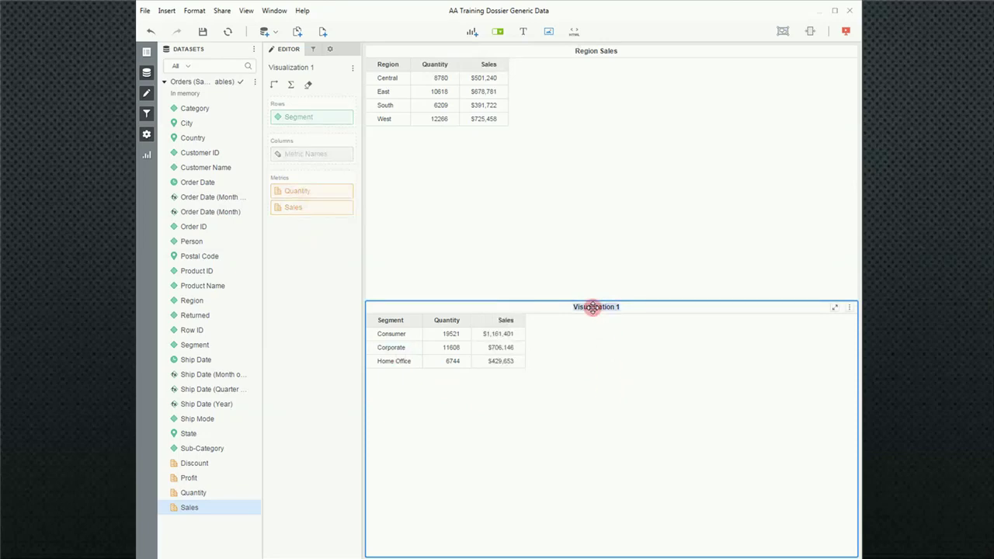
- Retitle Visualization 1 as 'Segment Sales' and bring up the visualization gallery
type("Segme")
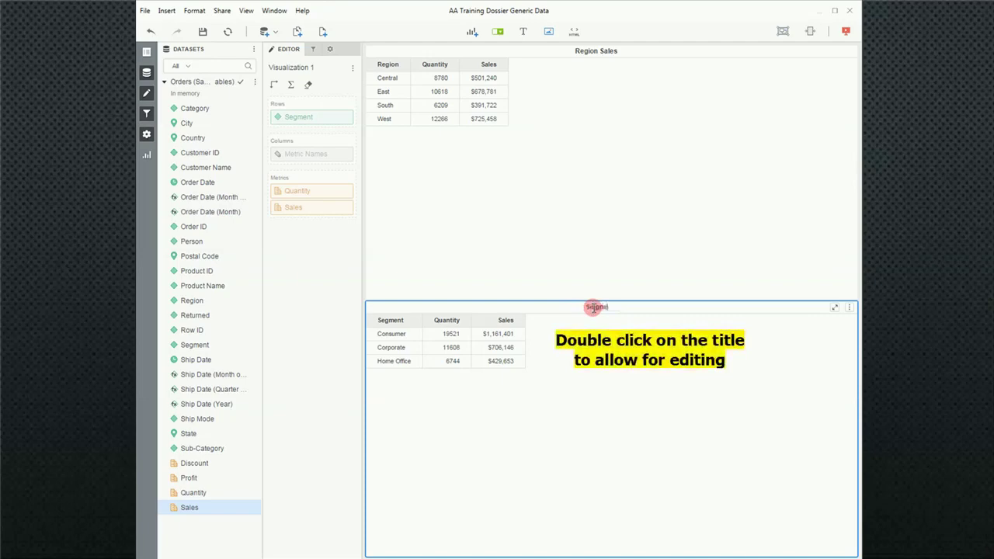
type("nt Sales")
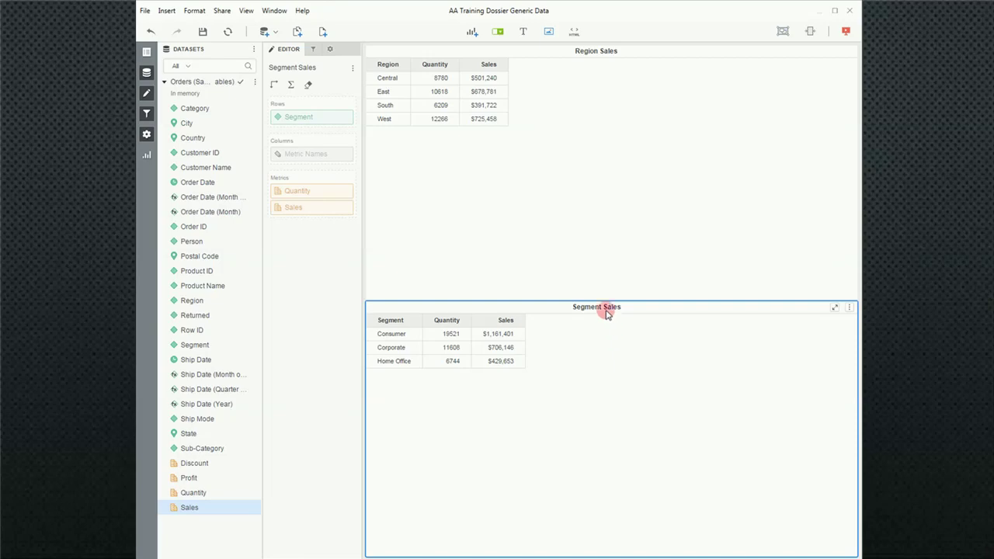
left_click(149, 163)
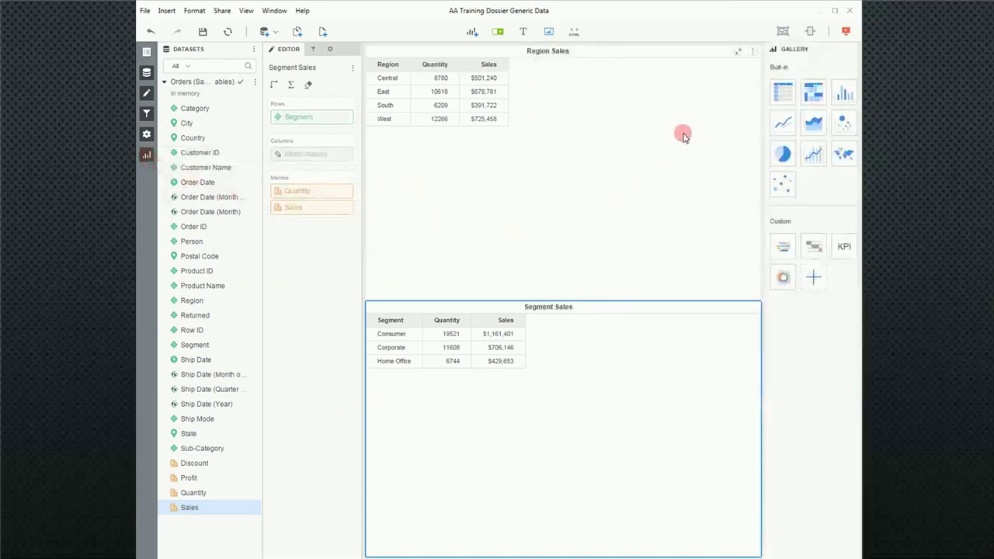
- Preview Segment Sales as a Bar Chart, then switch it back to a Grid
left_click(843, 92)
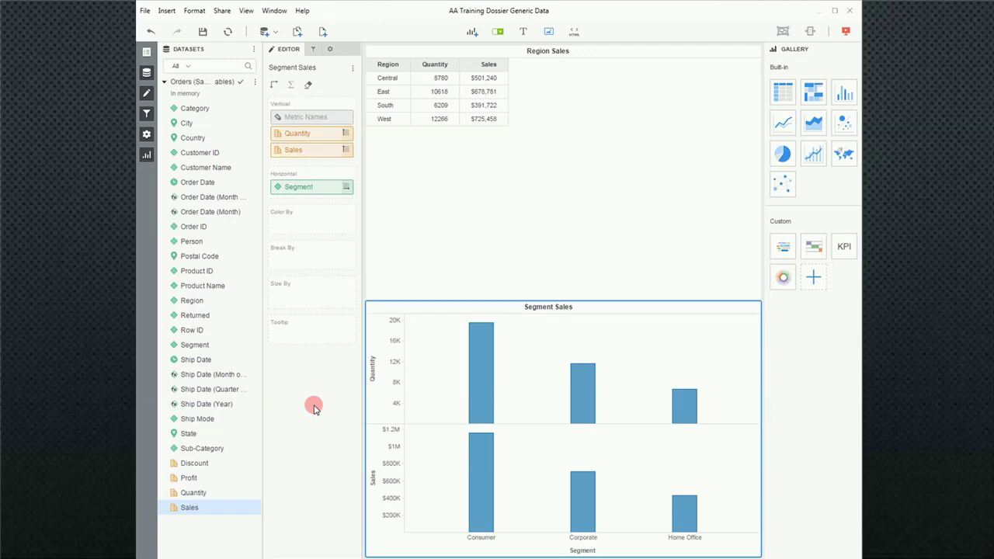
left_click(783, 92)
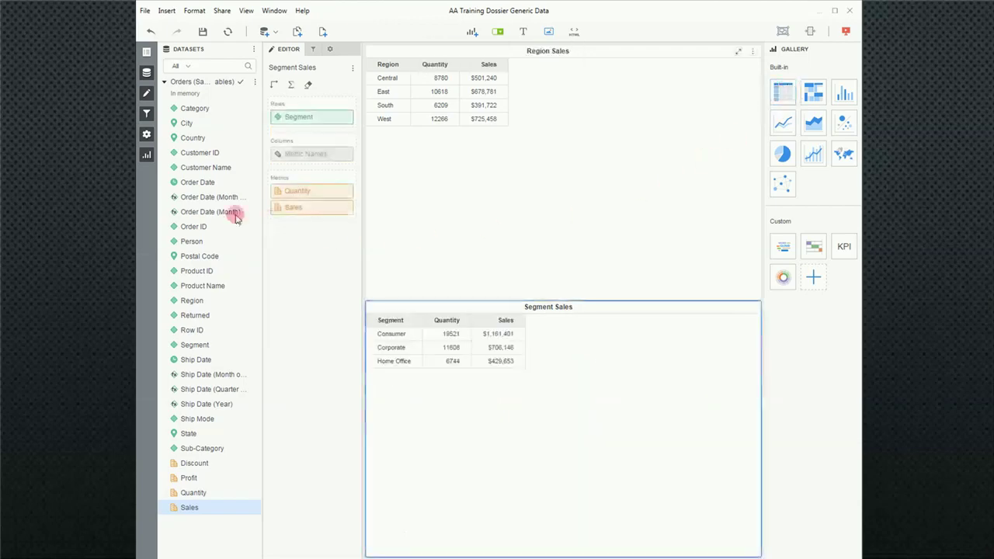
- Close the gallery and duplicate the Region Sales grid as Region Sales copy
left_click(146, 156)
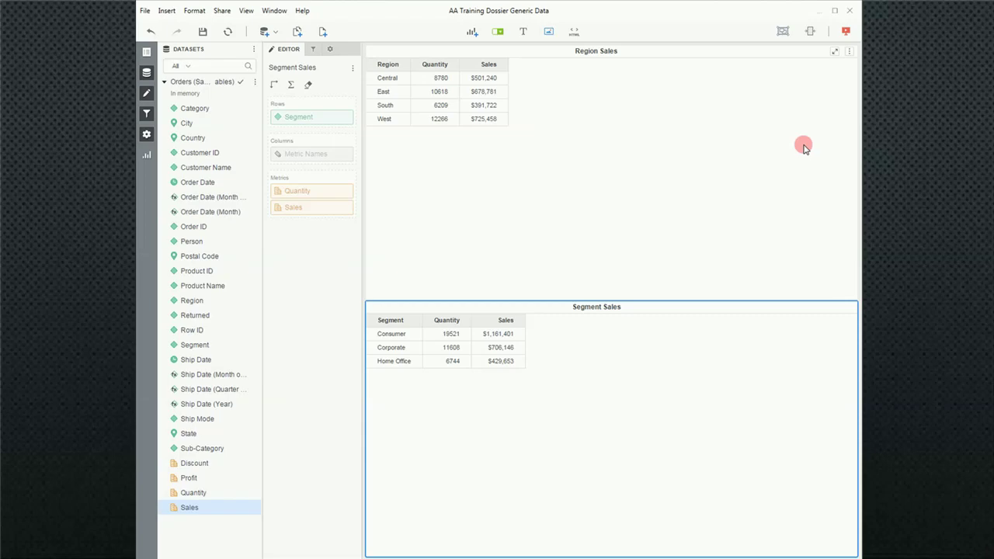
left_click(849, 53)
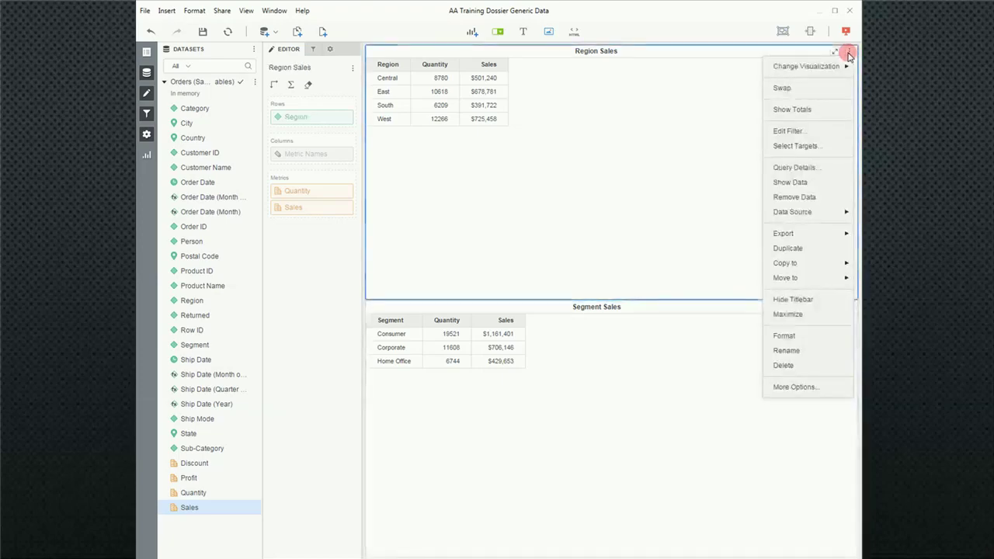
left_click(785, 248)
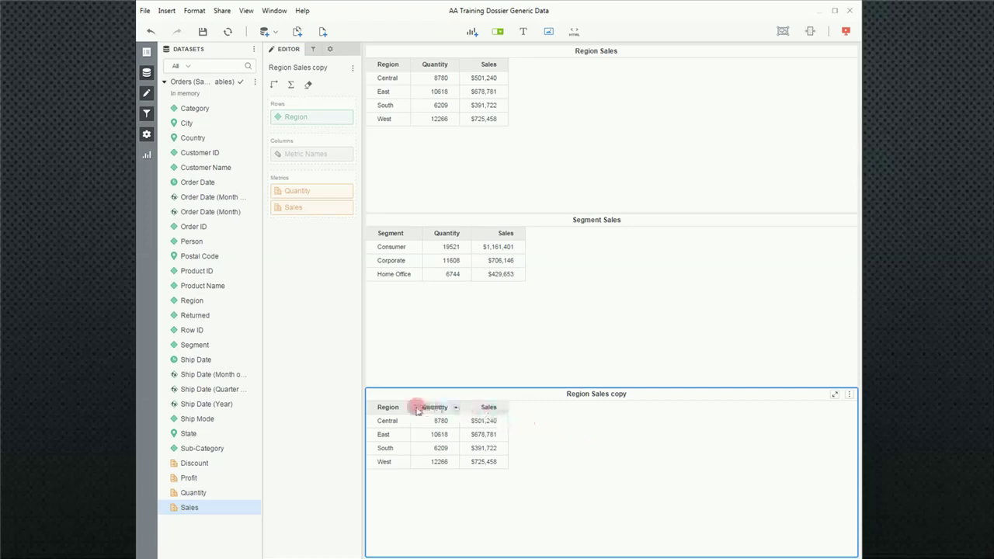
mouse_move(380, 409)
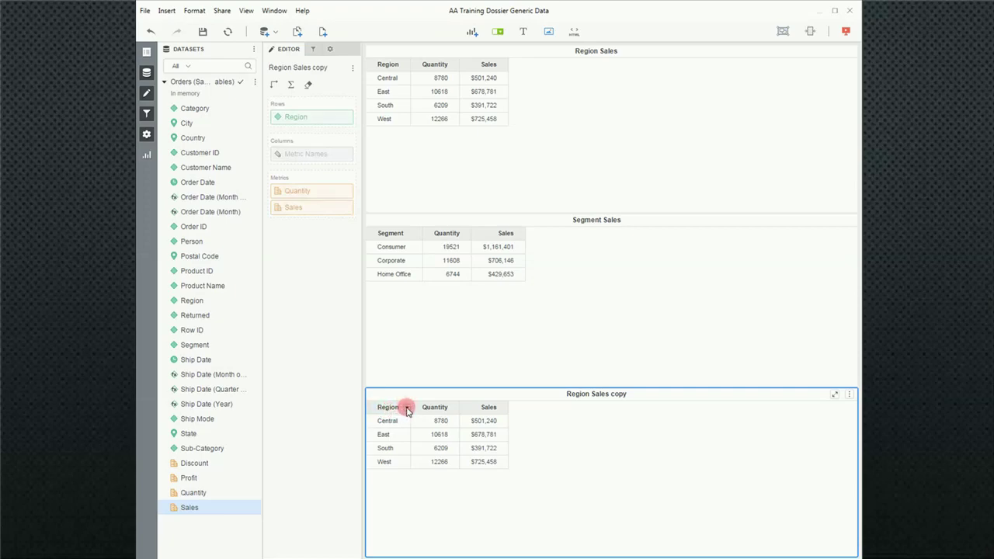
left_click(405, 409)
- Replace Region with Category in the Region Sales copy grid
left_click(405, 409)
left_click(405, 409)
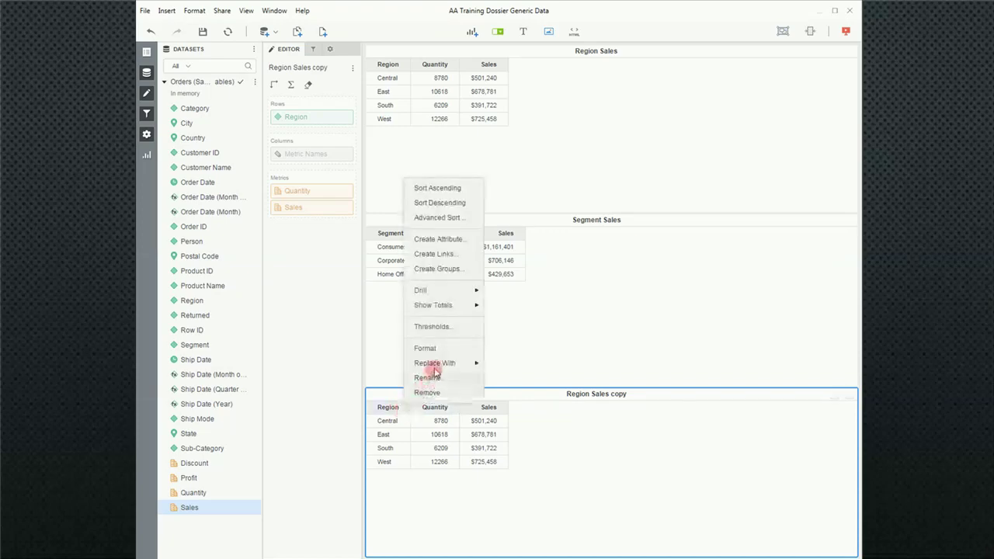
mouse_move(436, 368)
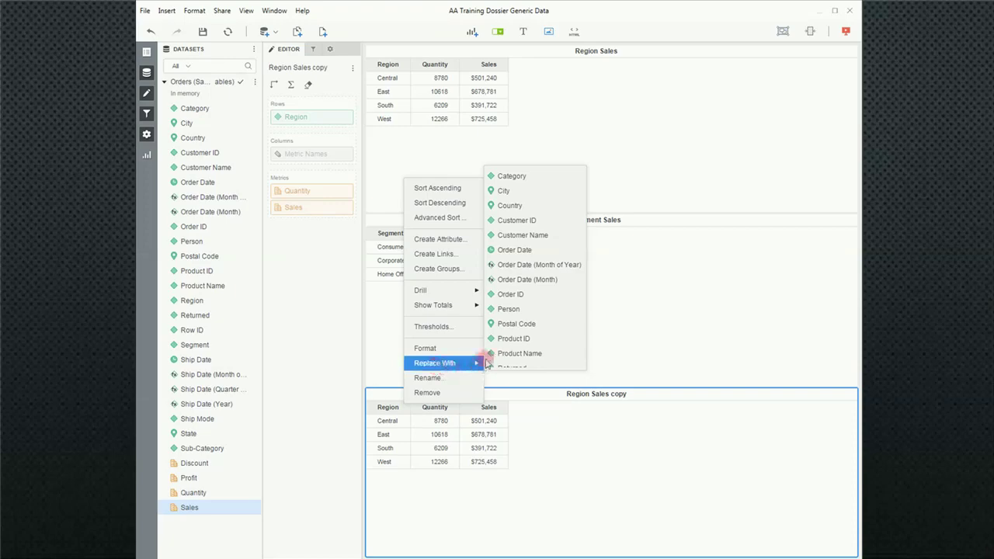
left_click(535, 180)
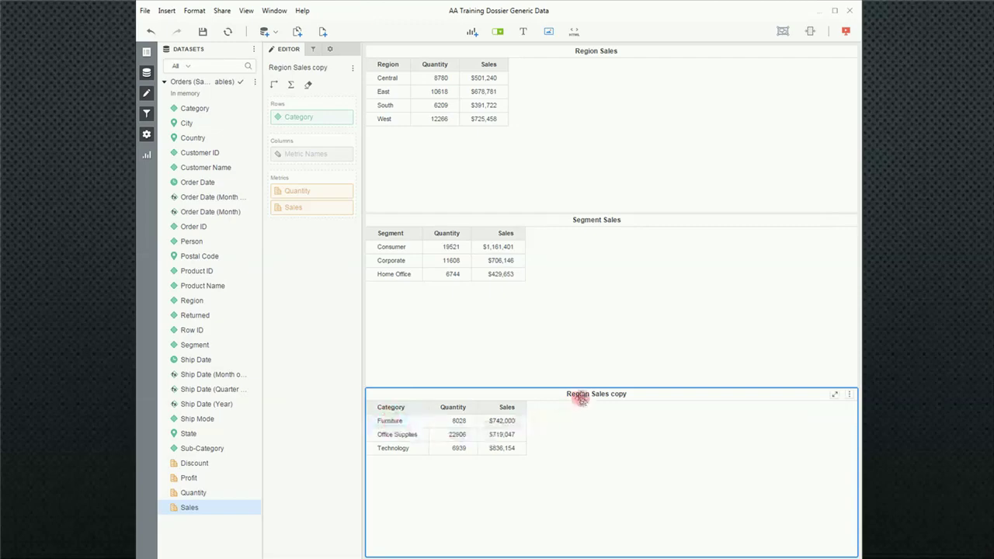
- Retitle the Region Sales copy grid to 'Category Sales'
double_click(572, 393)
key("Home")
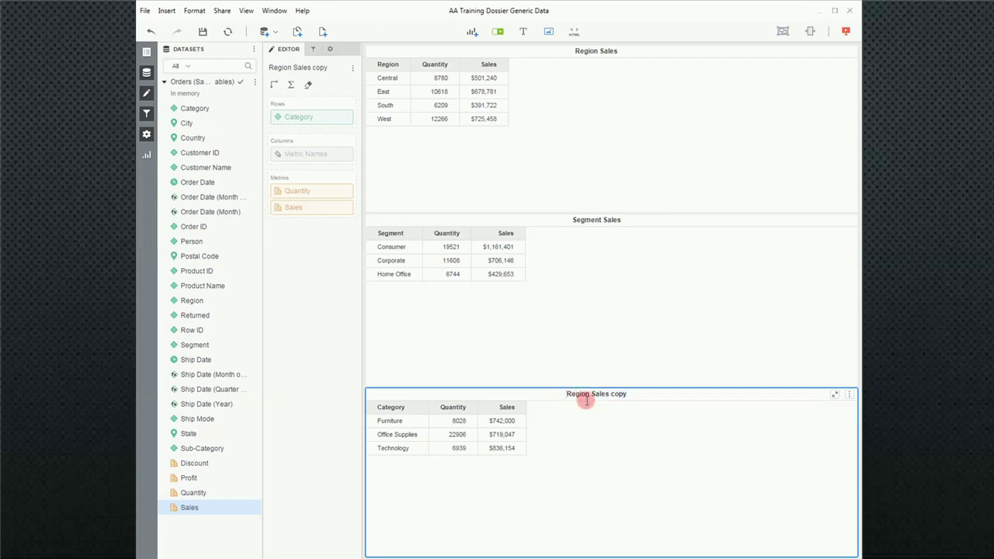
type("Category Sales")
key("Delete")
key("Delete")
key("Delete")
key("Delete")
key("Delete")
key("Delete")
key("Delete")
key("Delete")
key("Delete")
key("Delete")
key("Delete")
key("Delete")
key("Delete")
key("Delete")
key("Delete")
key("Delete")
key("Delete")
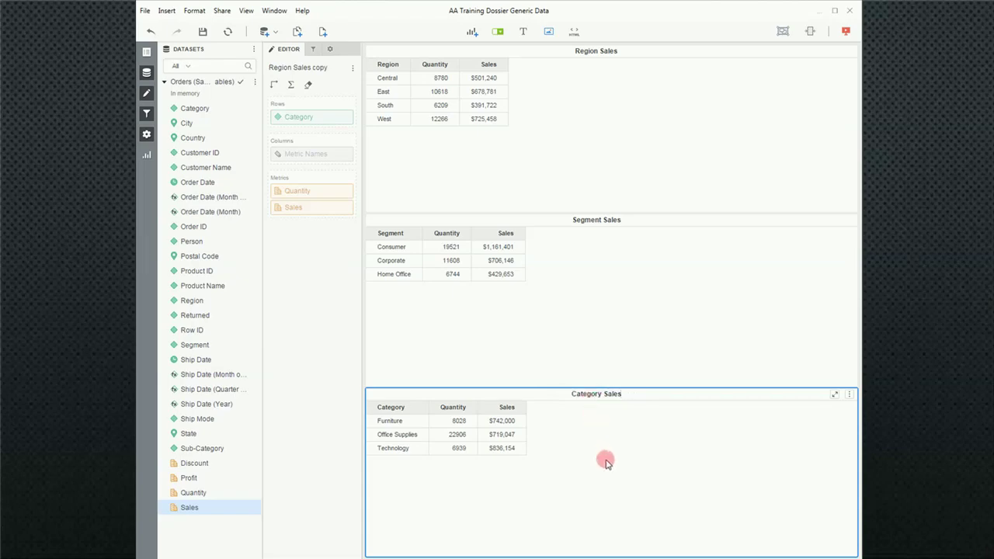
left_click(592, 289)
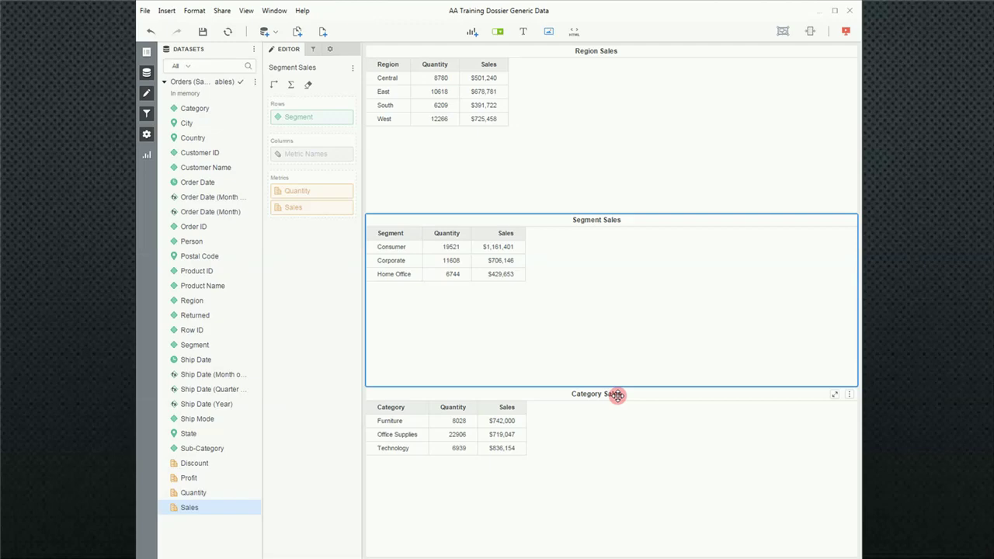
- Drop Category Sales to the left of Region Sales in the top row
left_click_drag(616, 394, 399, 252)
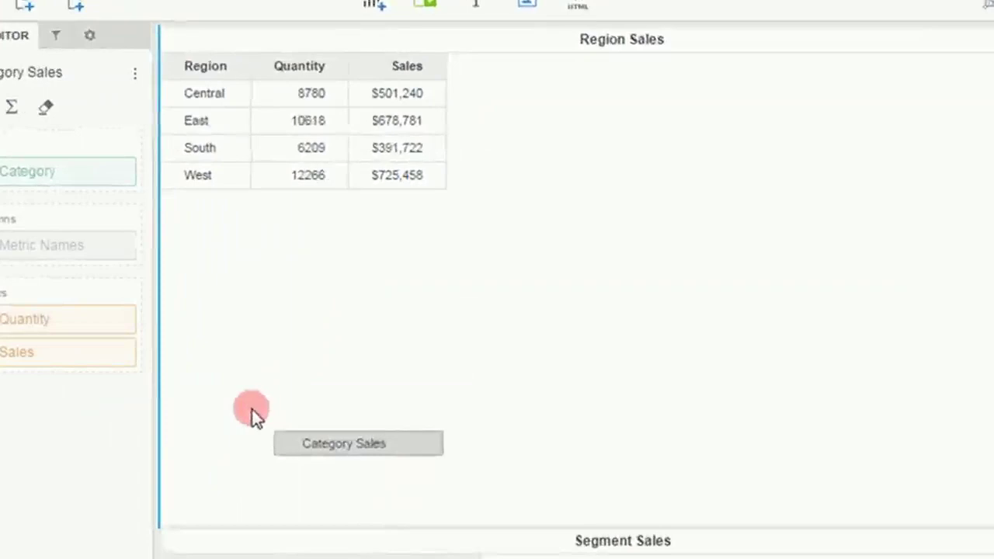
left_click_drag(252, 411, 326, 472)
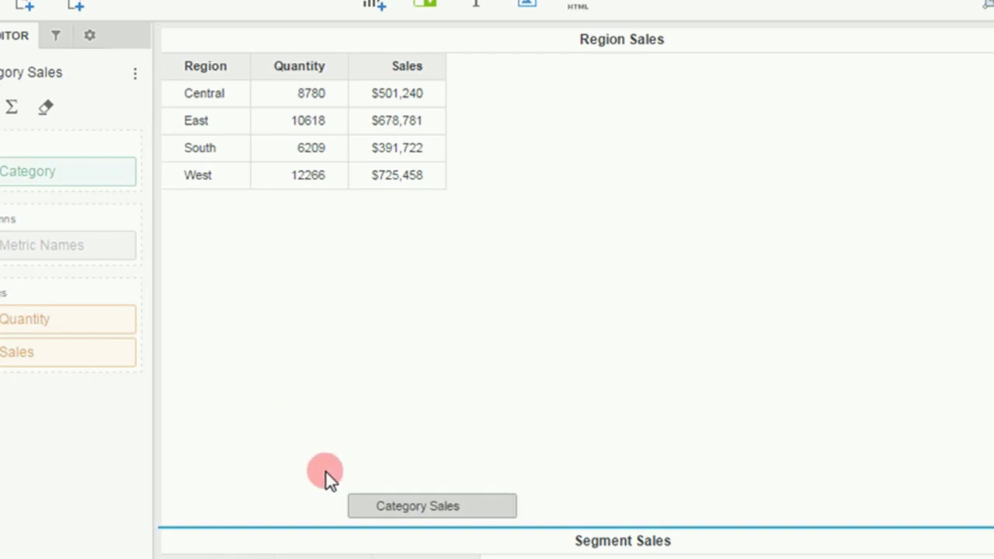
left_click_drag(326, 472, 249, 390)
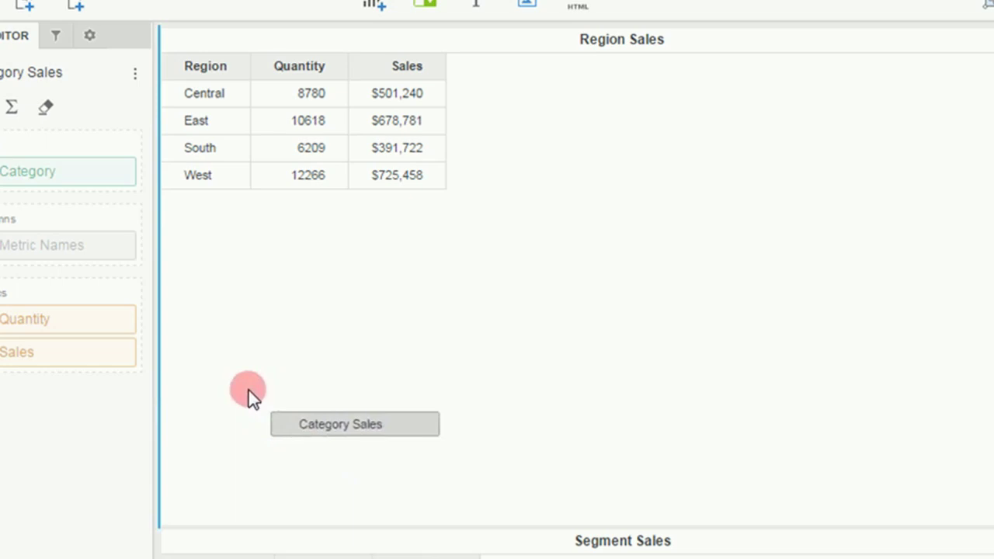
left_click_drag(249, 390, 249, 390)
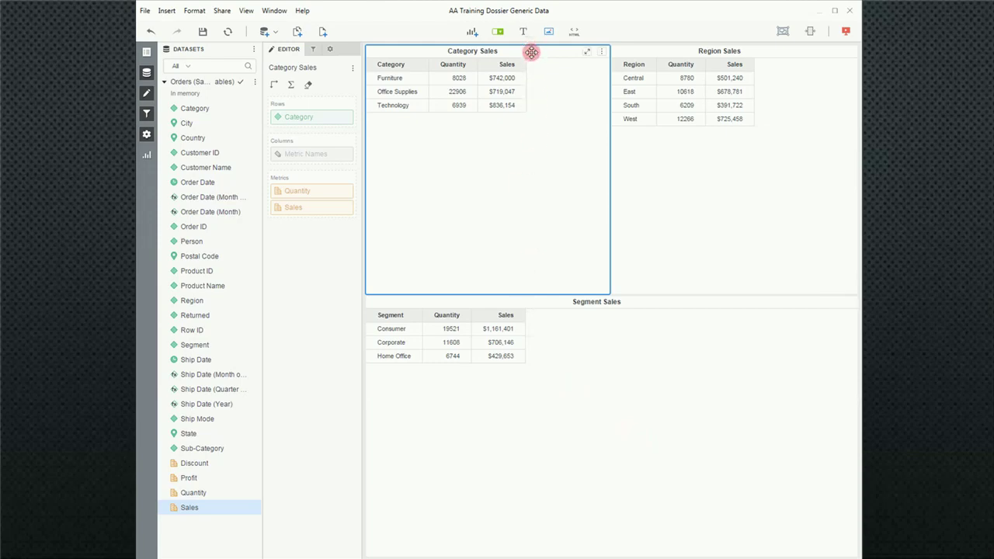
- Dock Category Sales as a full-height left column beside Region and Segment Sales
left_click_drag(531, 52, 371, 303)
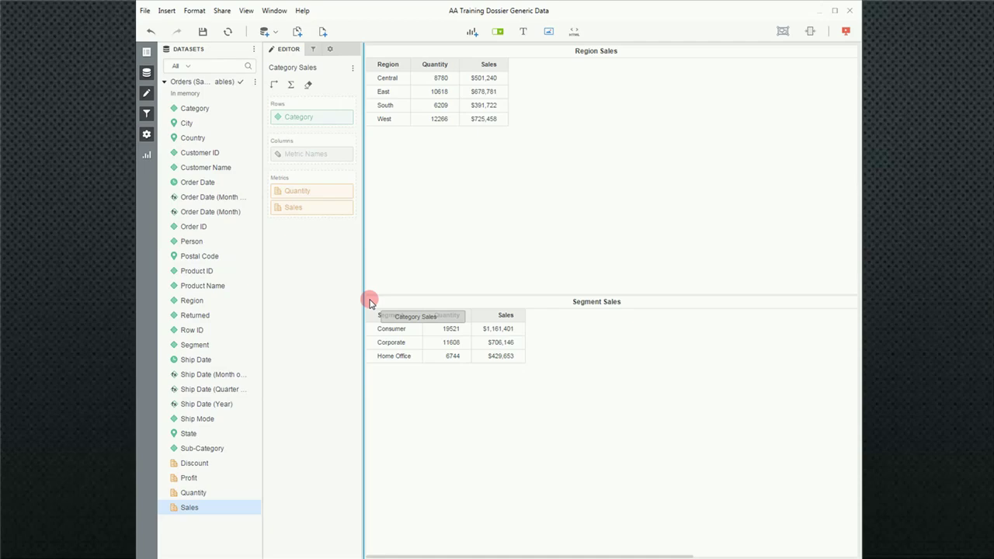
left_click_drag(370, 303, 370, 301)
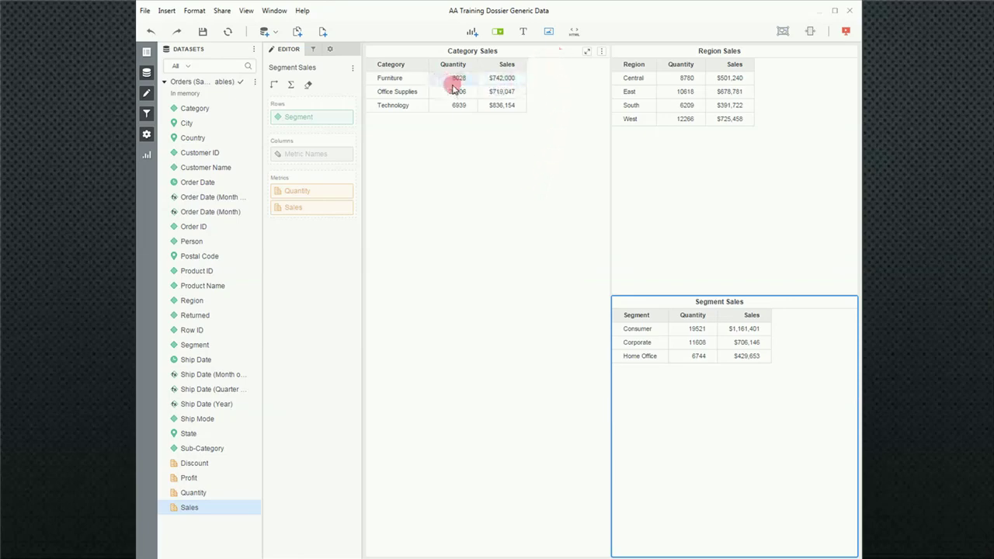
left_click_drag(454, 89, 454, 90)
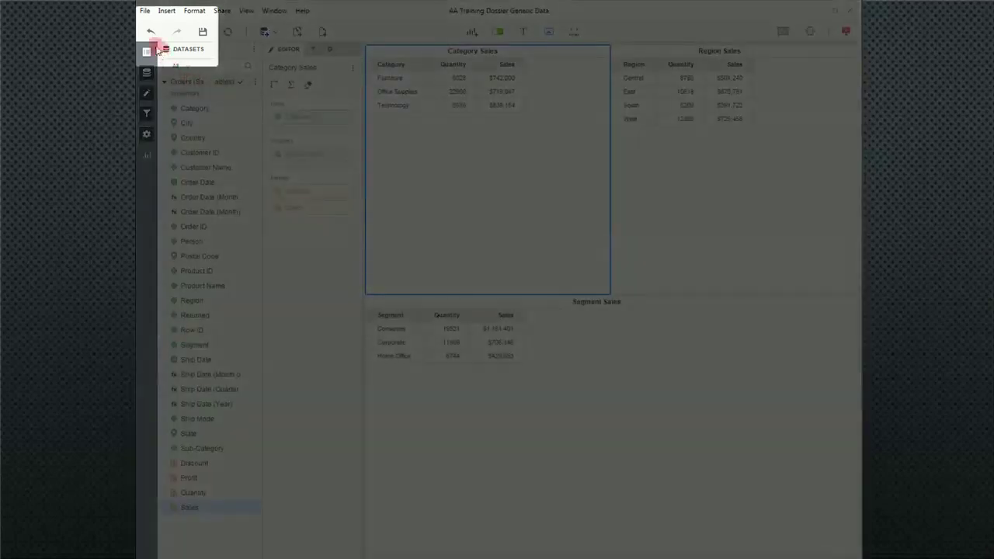
left_click(151, 34)
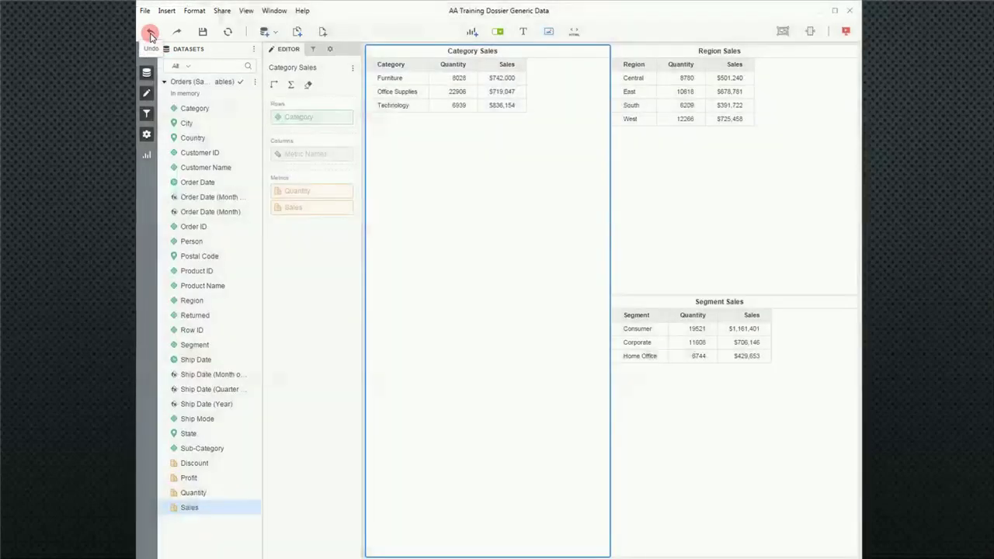